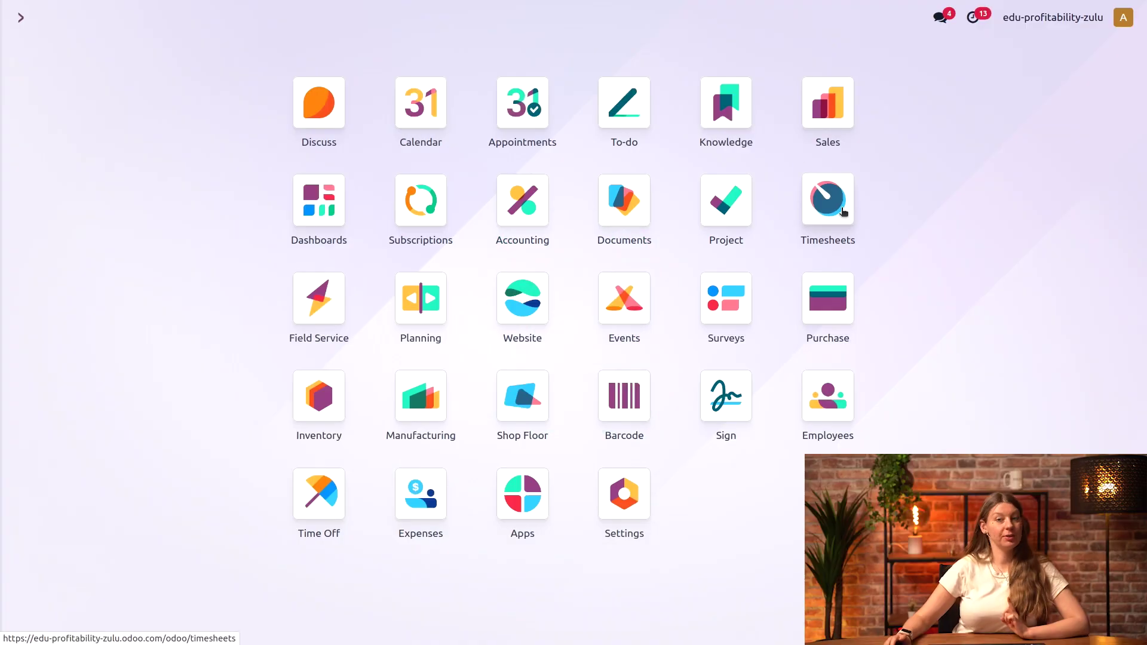
Open the Timesheets app and go to Configuration > Settings.
{"action": "left_click", "coordinate": [845, 212]}
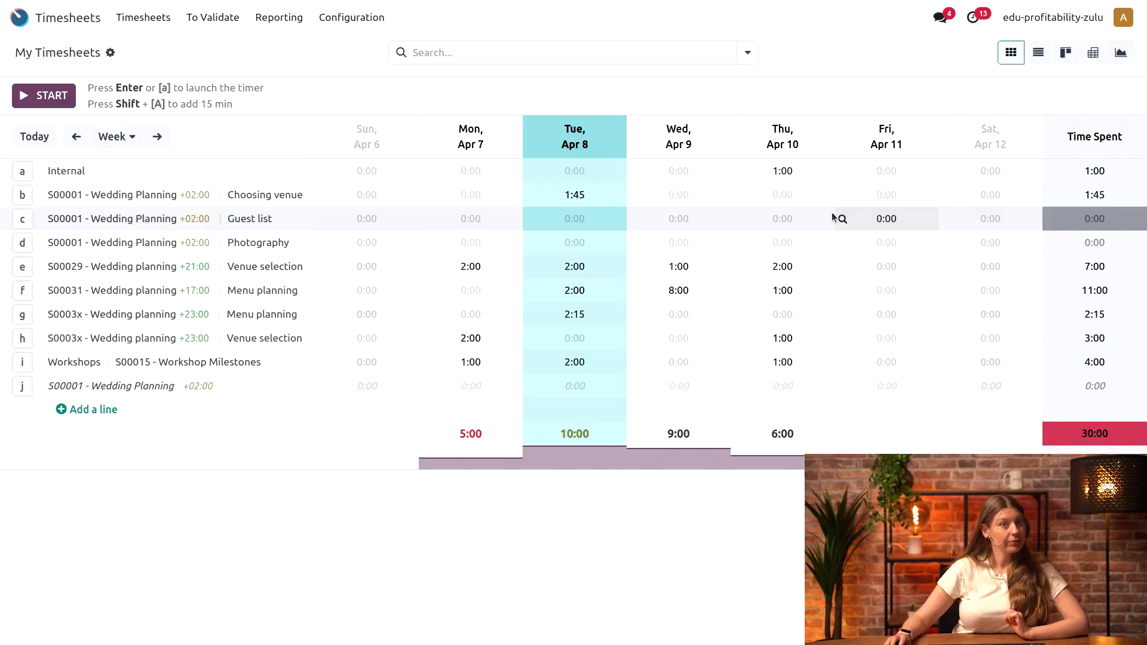
{"action": "left_click", "coordinate": [353, 19]}
{"action": "left_click", "coordinate": [359, 46]}
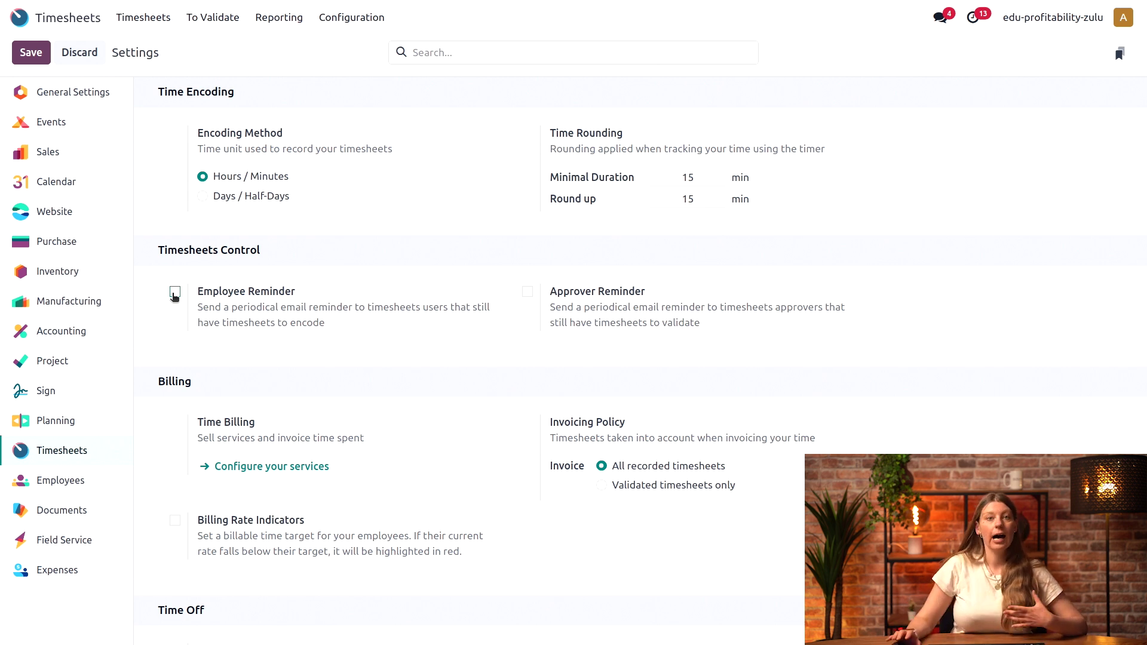
Enable Employee Reminder with a frequency of 1 day after the end of the month.
{"action": "left_click", "coordinate": [175, 293]}
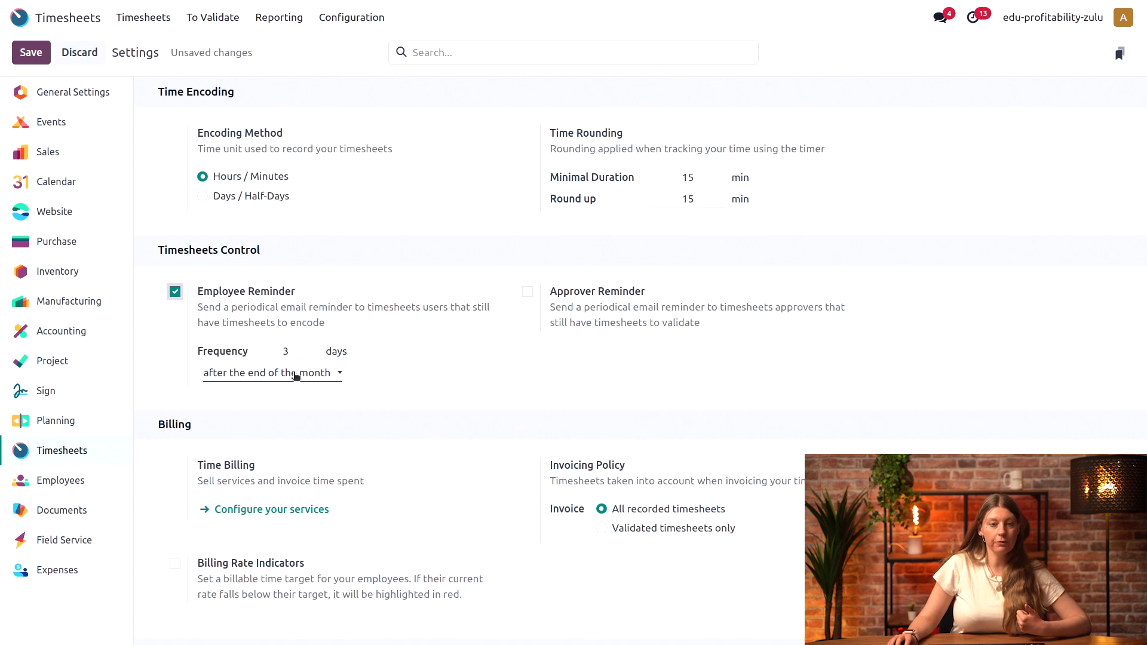
{"action": "left_click", "coordinate": [298, 374]}
{"action": "left_click", "coordinate": [288, 410]}
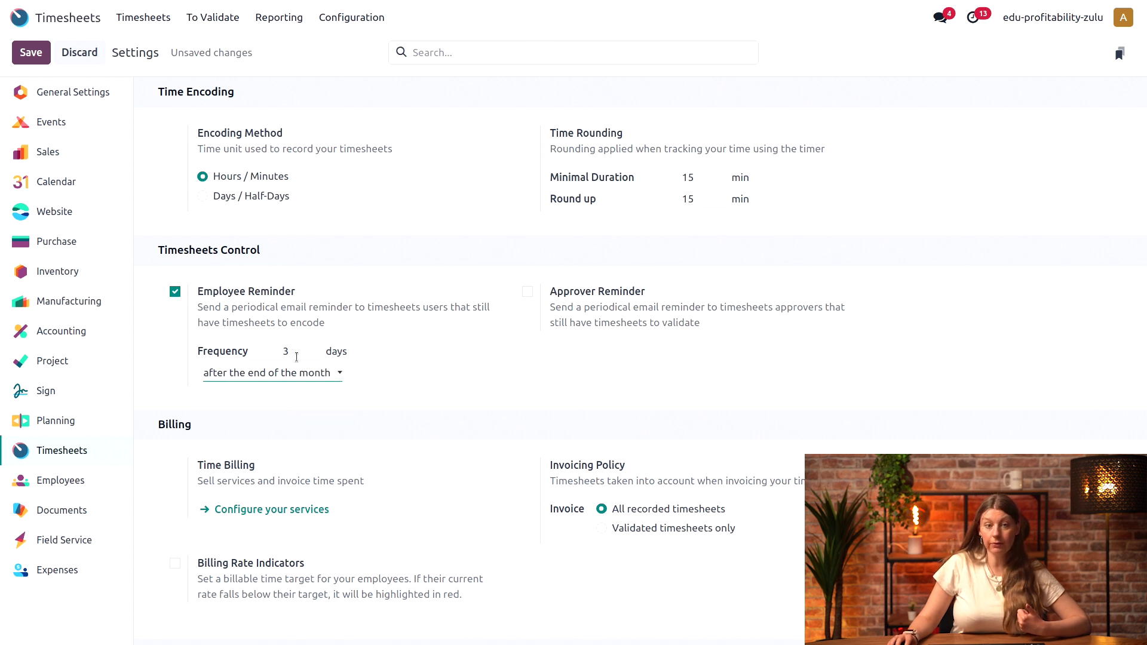
{"action": "double_click", "coordinate": [300, 355]}
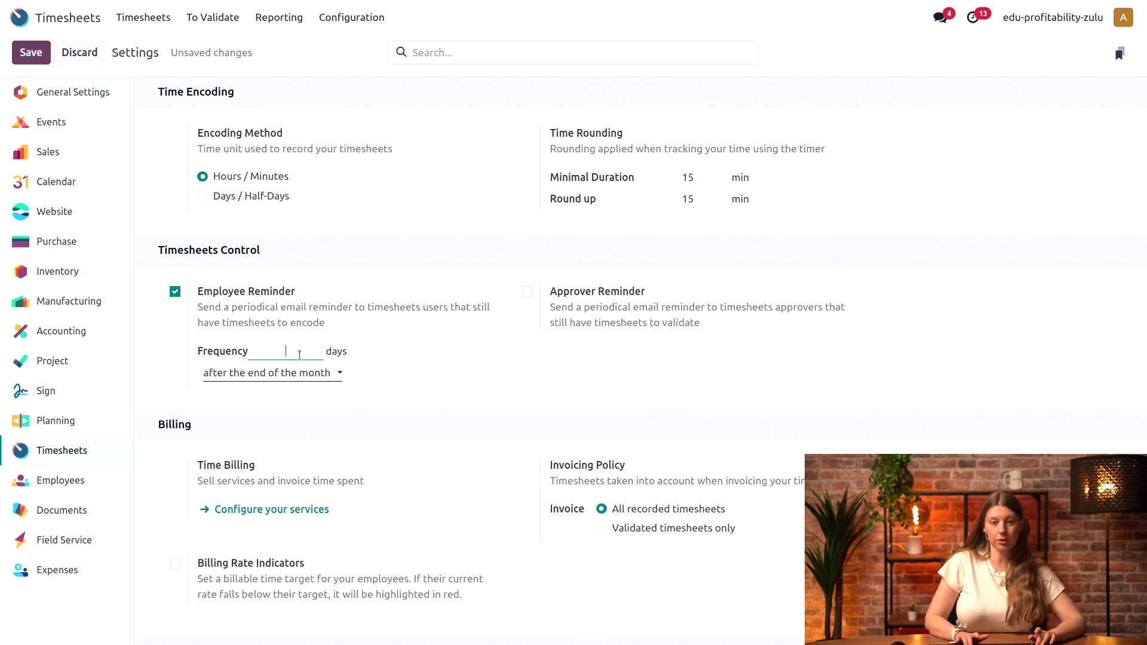
{"action": "type", "text": "1"}
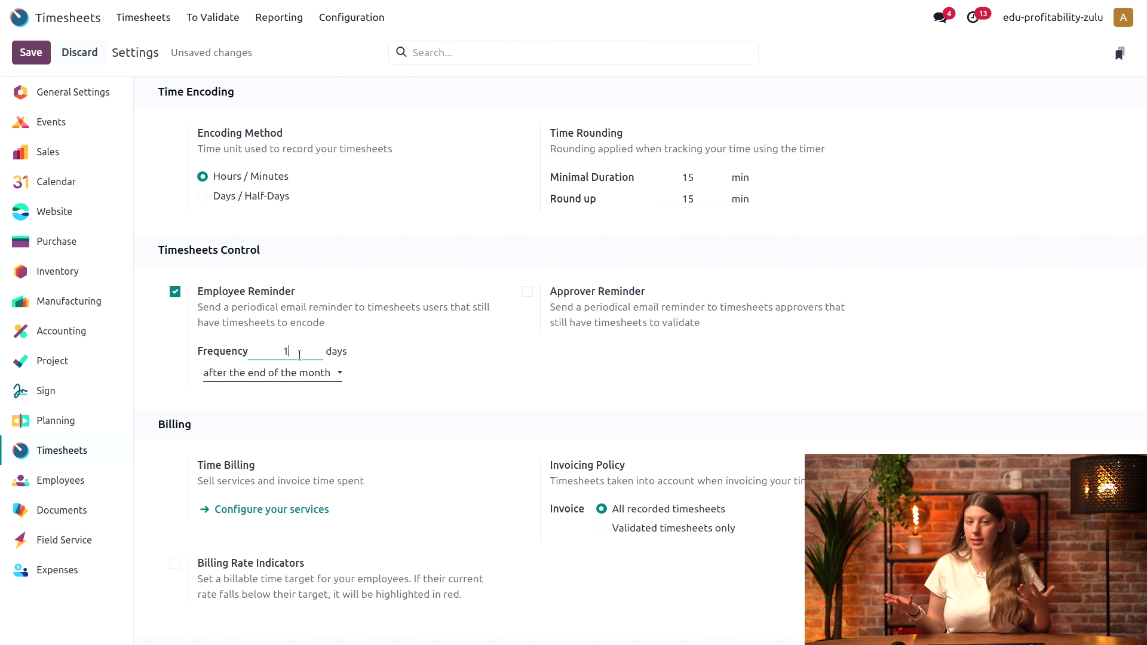
{"action": "left_click", "coordinate": [561, 418]}
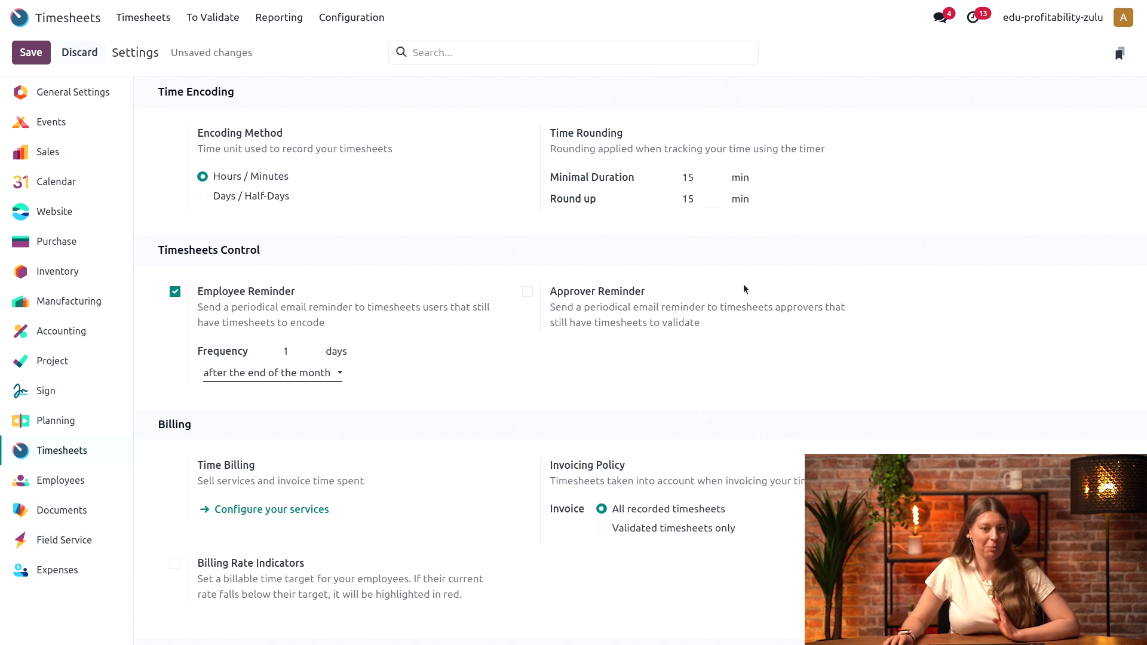
Tick Billing Rate Indicators and Billing Rate Leaderboard, then save the settings.
{"action": "scroll", "coordinate": [615, 332], "scroll_direction": "down", "scroll_amount": 3}
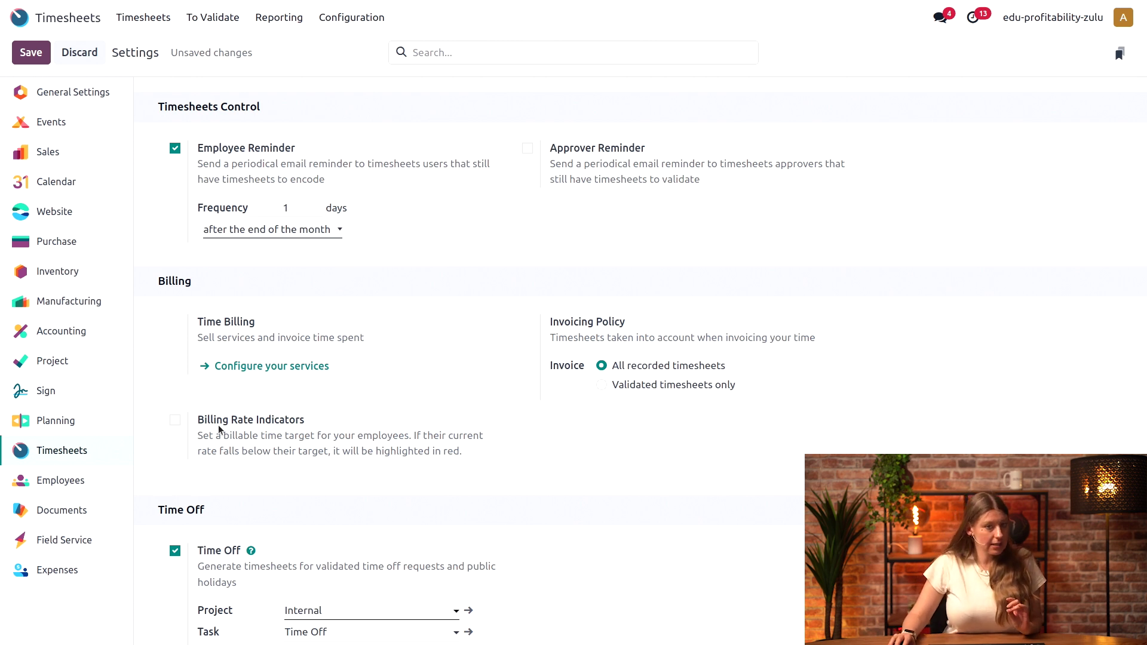
{"action": "left_click", "coordinate": [175, 420]}
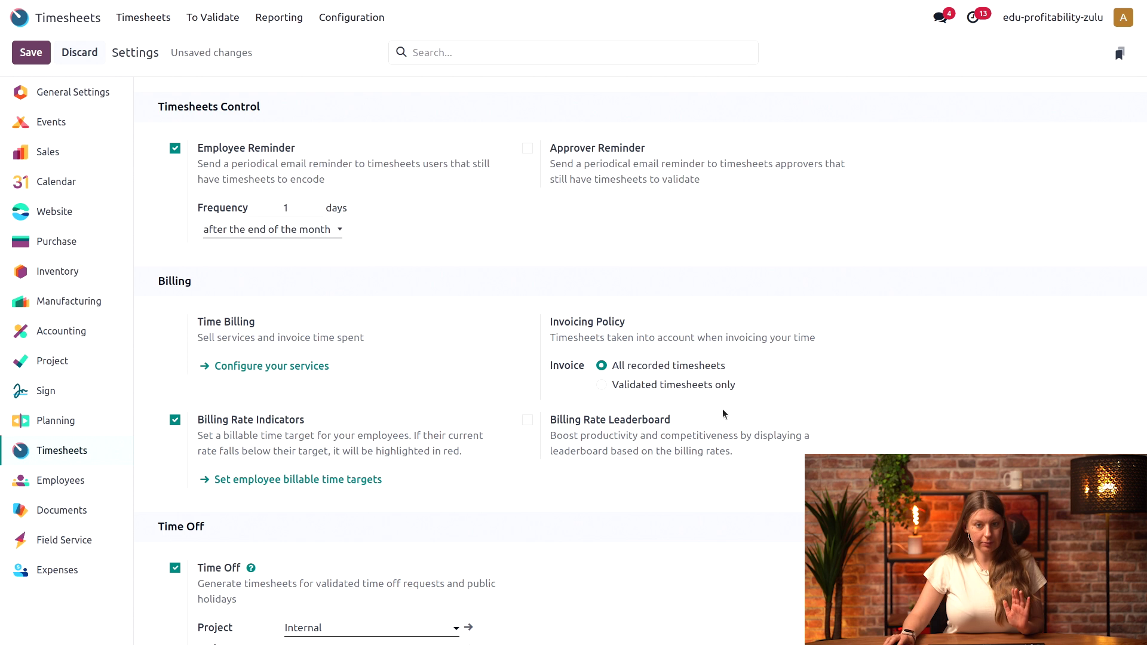
{"action": "right_click", "coordinate": [726, 415]}
{"action": "key", "text": "Escape"}
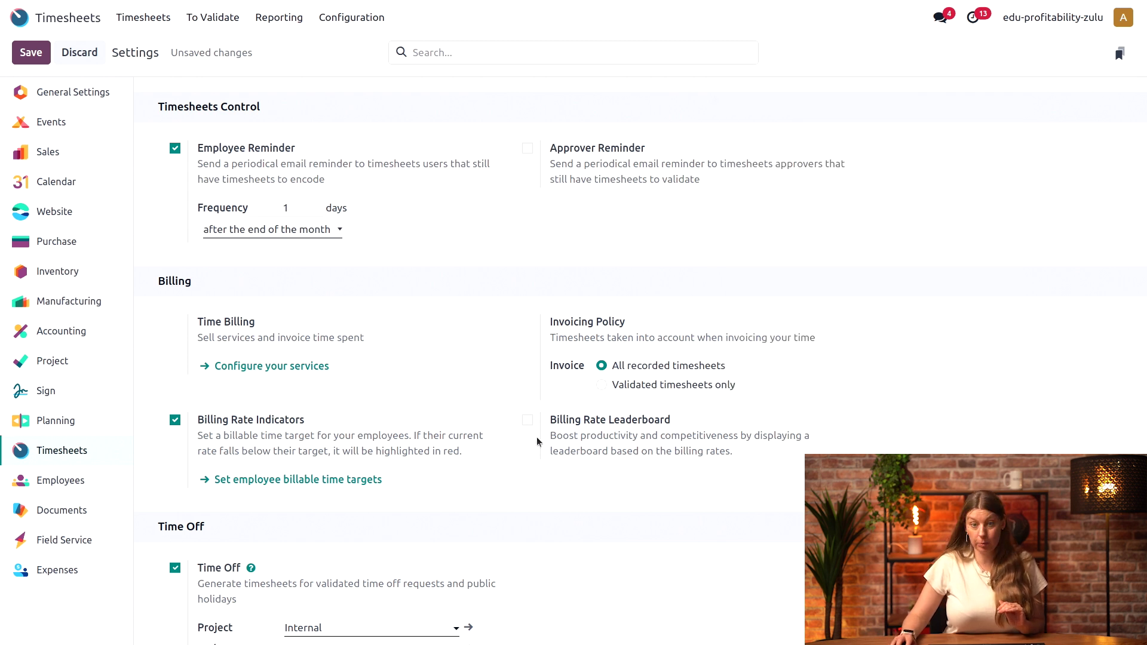
{"action": "left_click", "coordinate": [528, 421]}
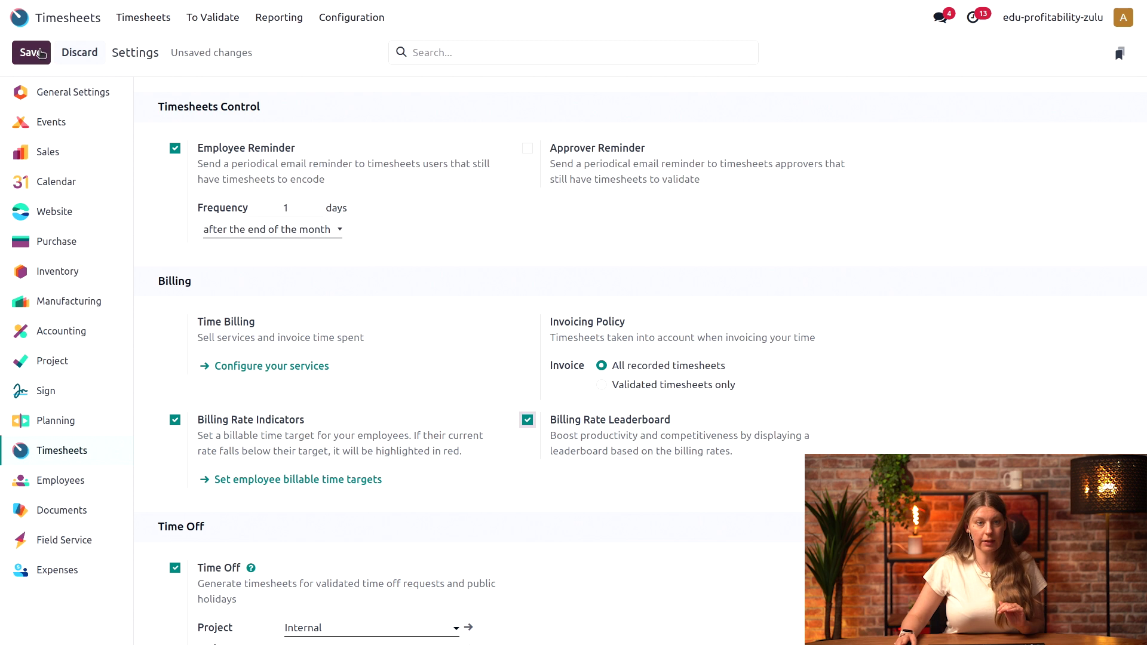
{"action": "left_click", "coordinate": [31, 52]}
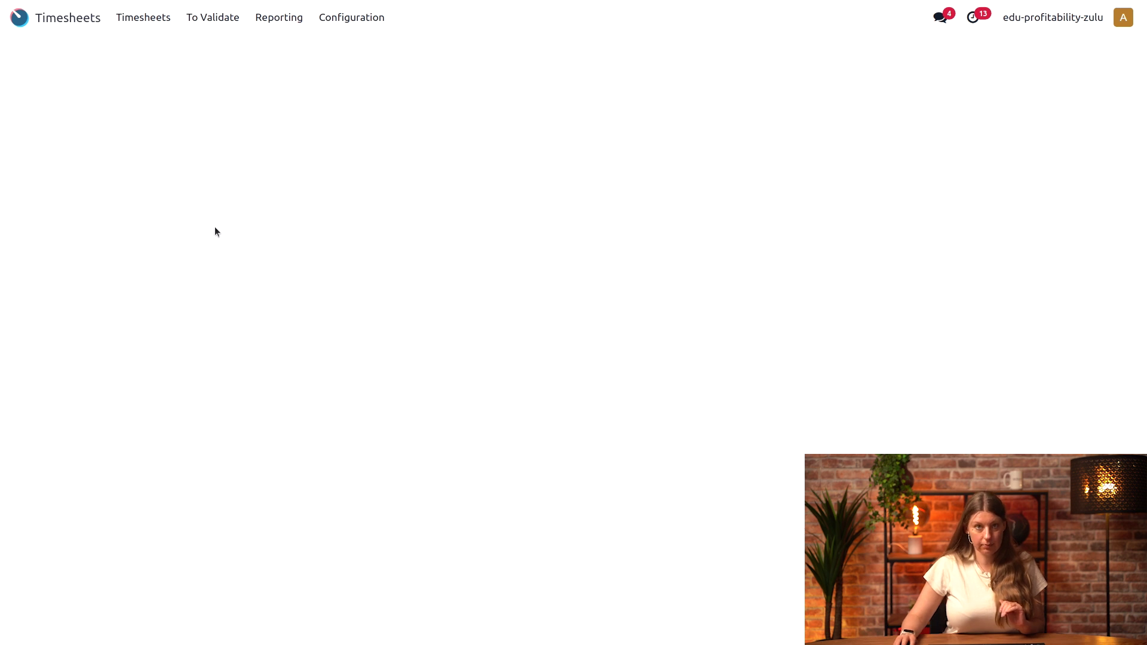
Go to employee billable time targets and open the employee with the red D avatar.
{"action": "scroll", "coordinate": [260, 381], "scroll_direction": "down", "scroll_amount": 2}
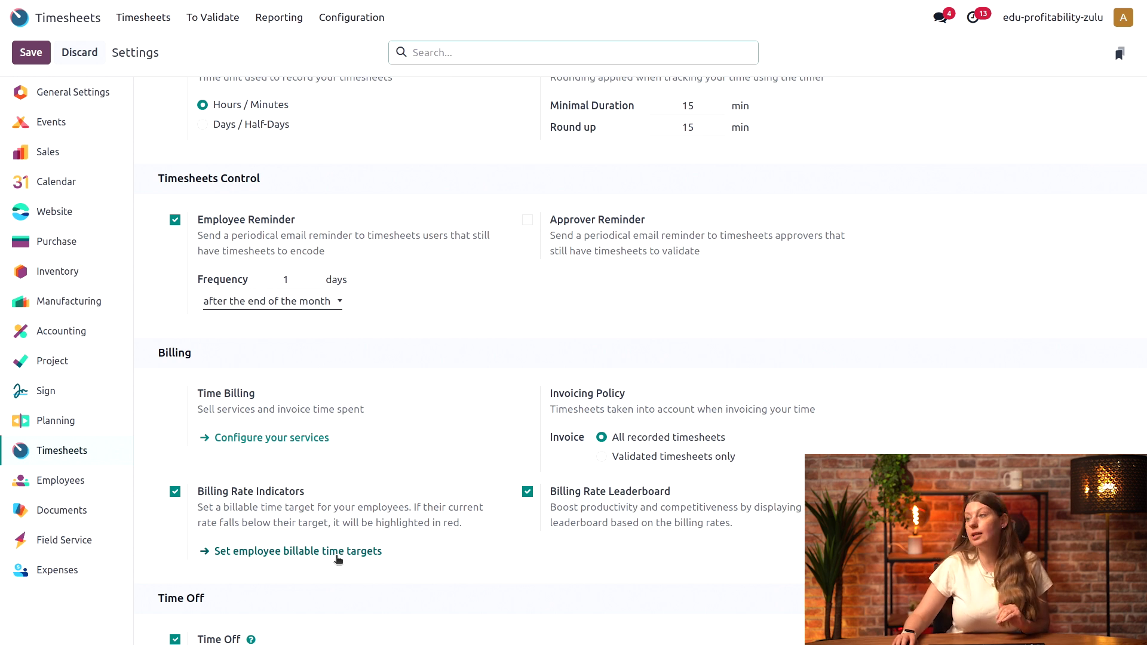
{"action": "left_click", "coordinate": [338, 558]}
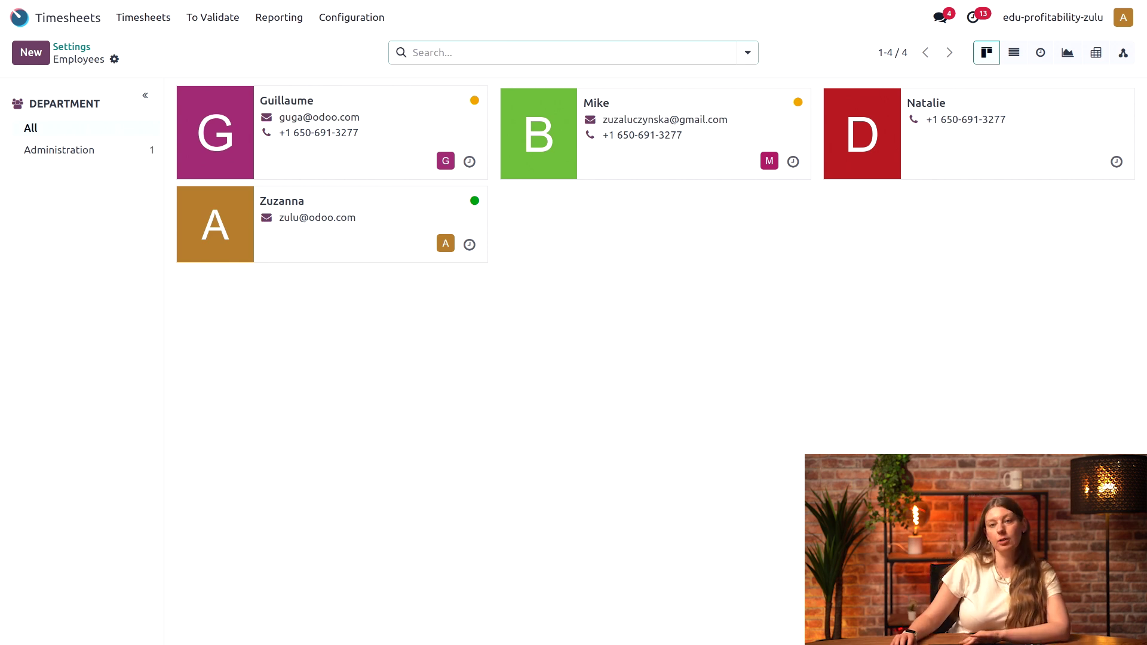
{"action": "left_click", "coordinate": [1019, 165]}
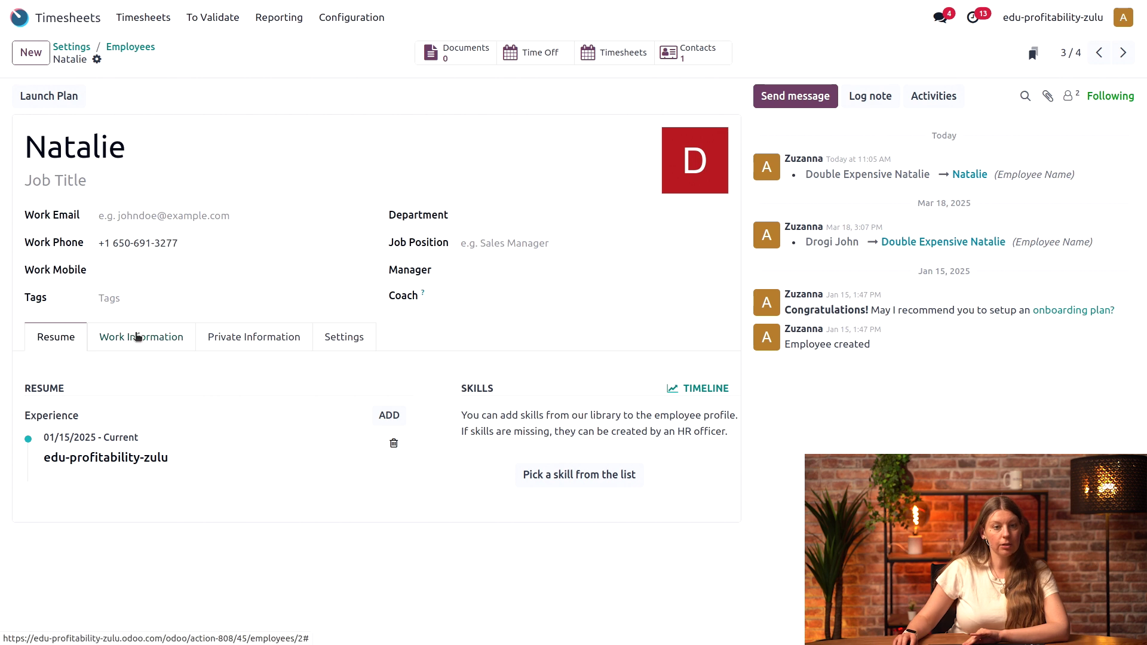
Set that employee's monthly Billing Time Target to 50:00 and save the record.
{"action": "left_click", "coordinate": [137, 337]}
{"action": "scroll", "coordinate": [136, 334], "scroll_direction": "down", "scroll_amount": 4}
{"action": "scroll", "coordinate": [137, 338], "scroll_direction": "up", "scroll_amount": 1}
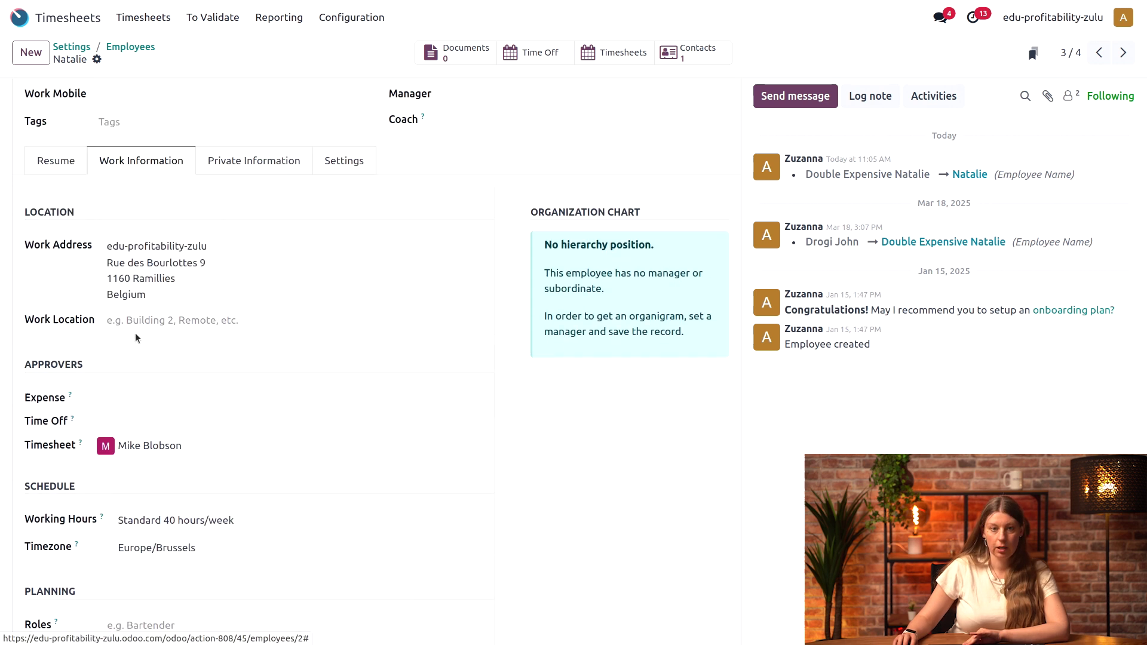
{"action": "scroll", "coordinate": [136, 338], "scroll_direction": "up", "scroll_amount": 3}
{"action": "left_click", "coordinate": [370, 336]}
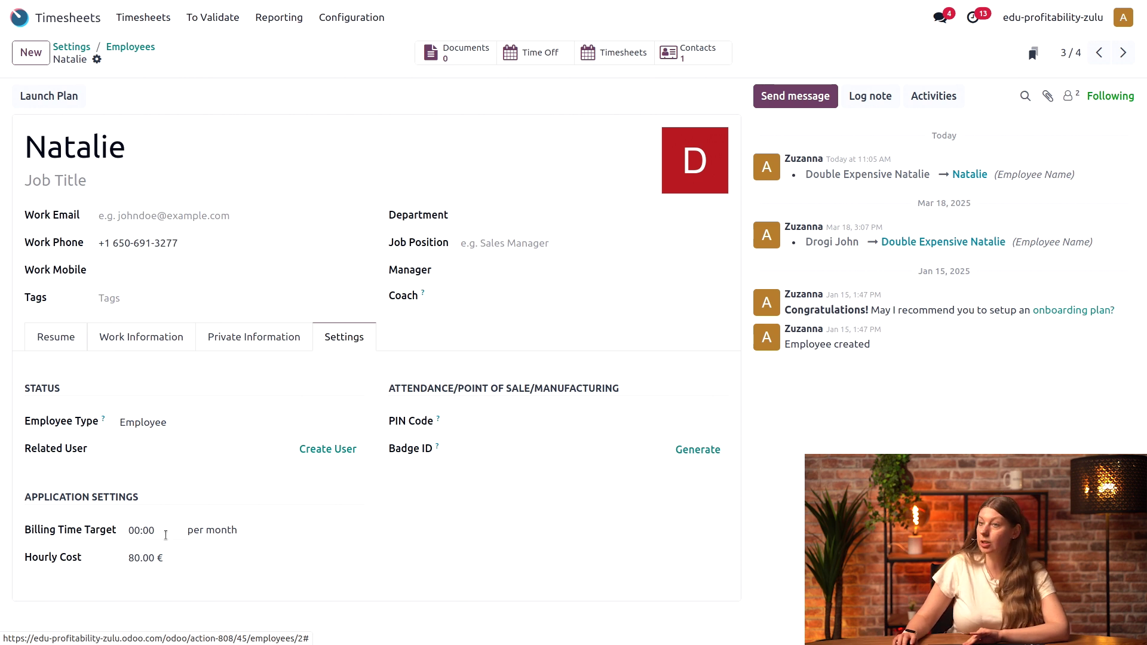
{"action": "left_click", "coordinate": [166, 534]}
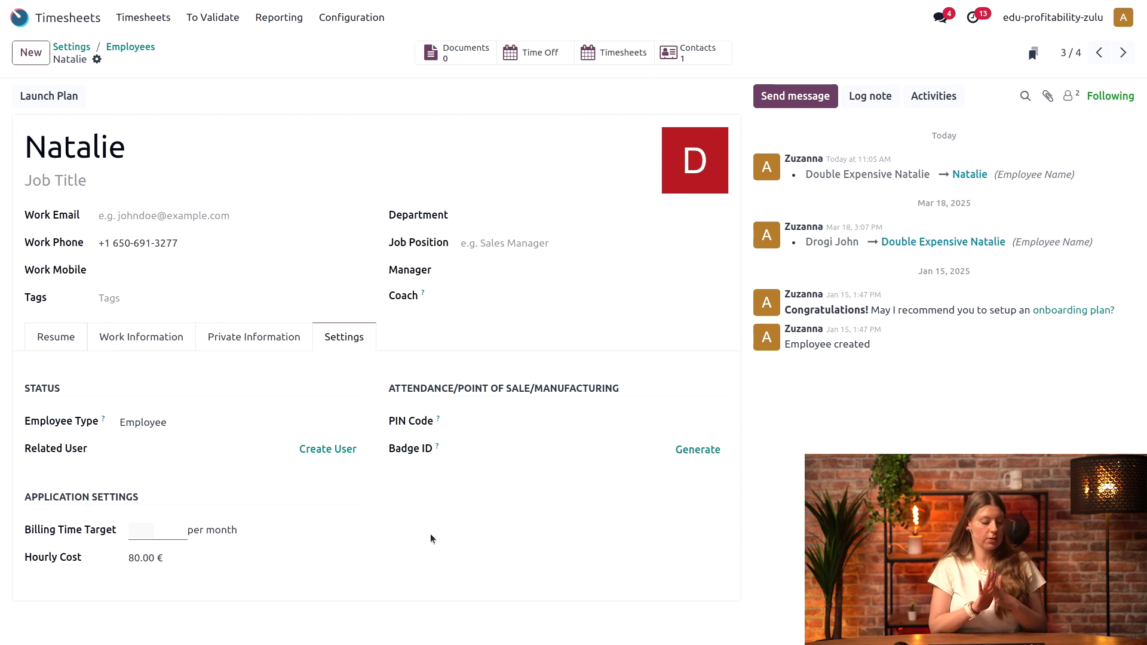
{"action": "type", "text": "50"}
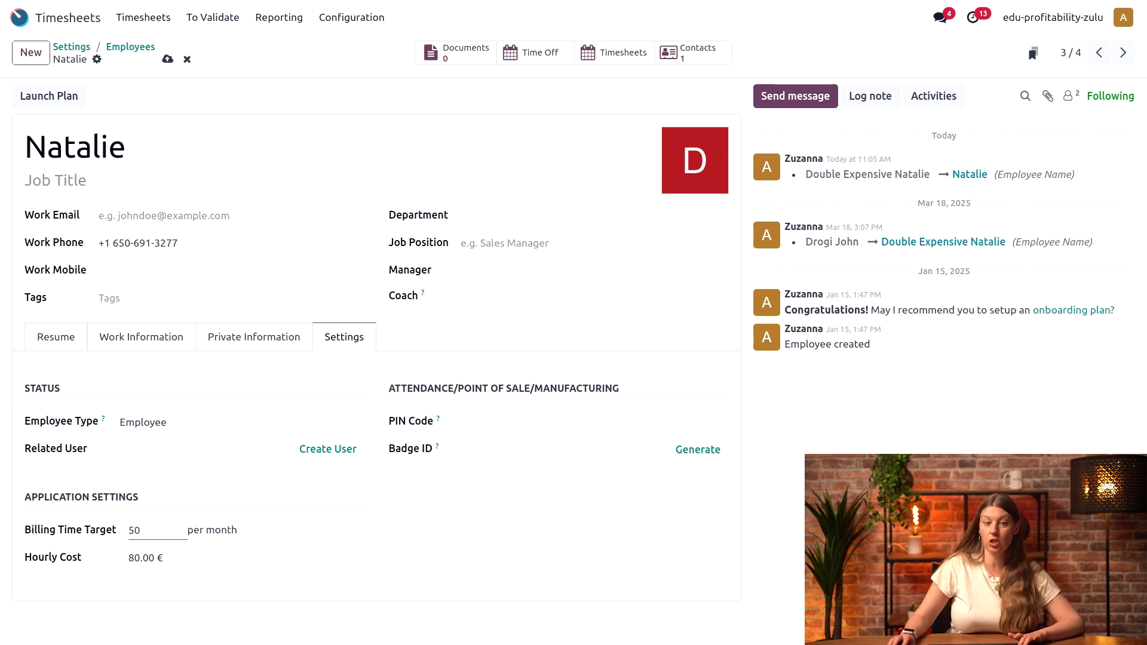
{"action": "left_click", "coordinate": [431, 539]}
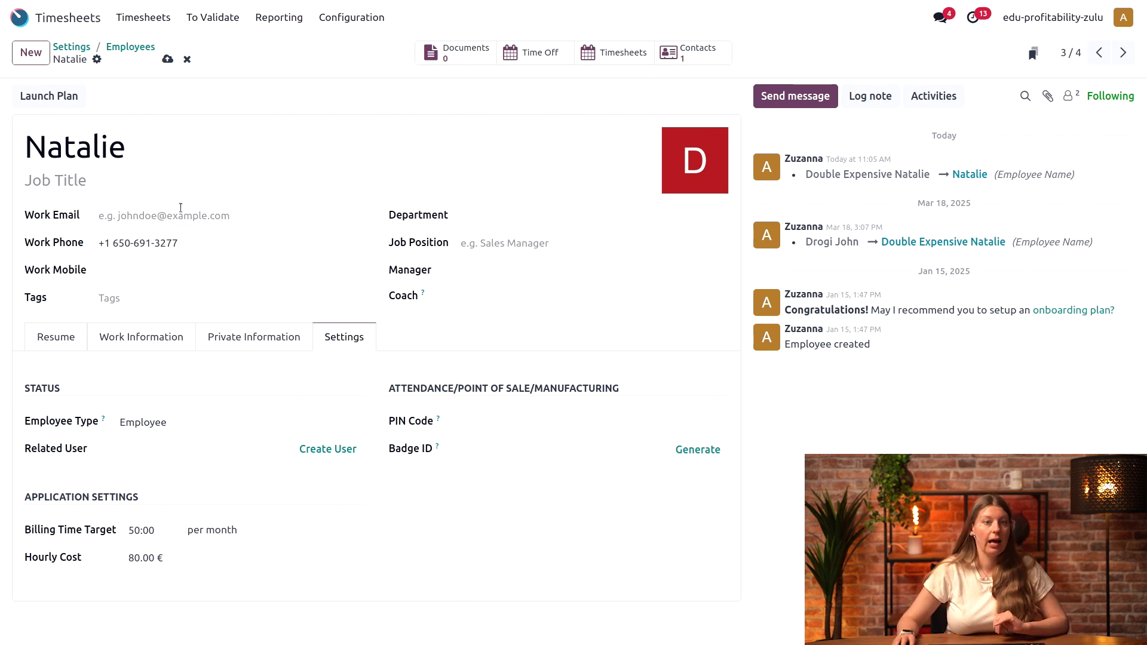
{"action": "left_click", "coordinate": [167, 59]}
From the Employees list, give another employee a 100:00 monthly Billing Time Target and save.
{"action": "left_click", "coordinate": [129, 48]}
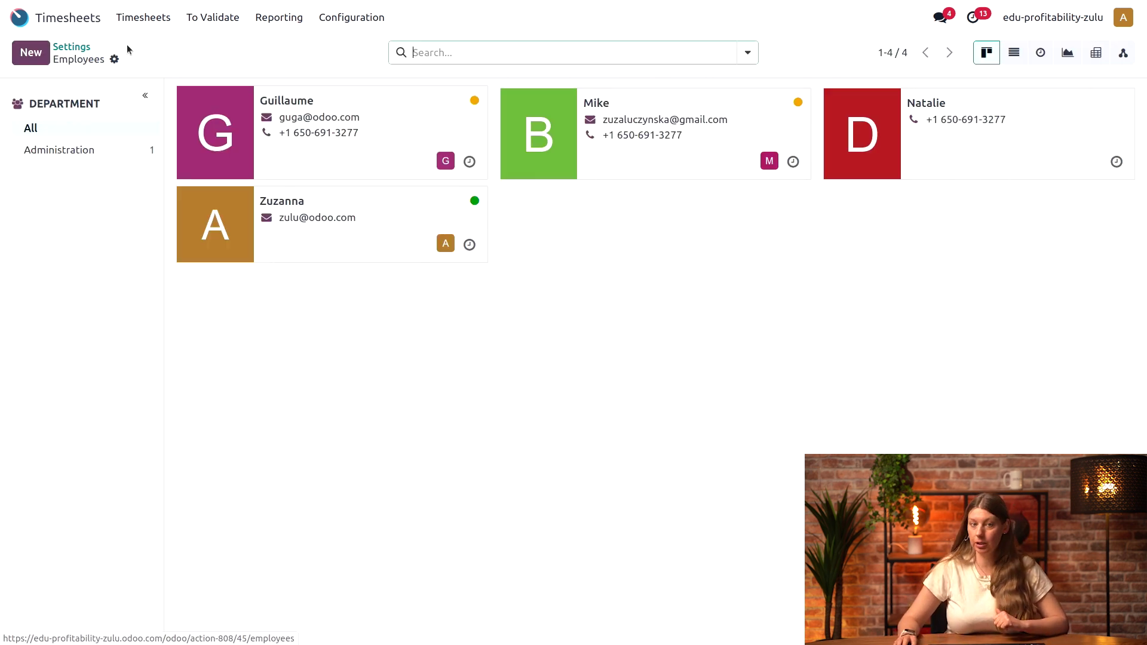
{"action": "left_click", "coordinate": [392, 125]}
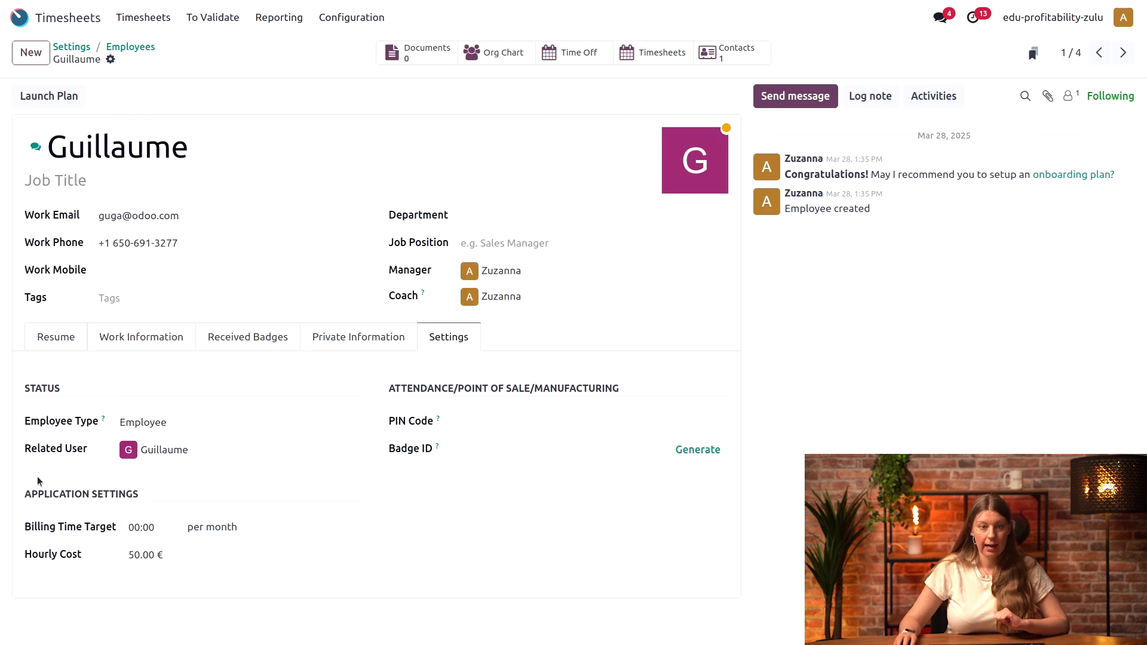
{"action": "left_click", "coordinate": [164, 530]}
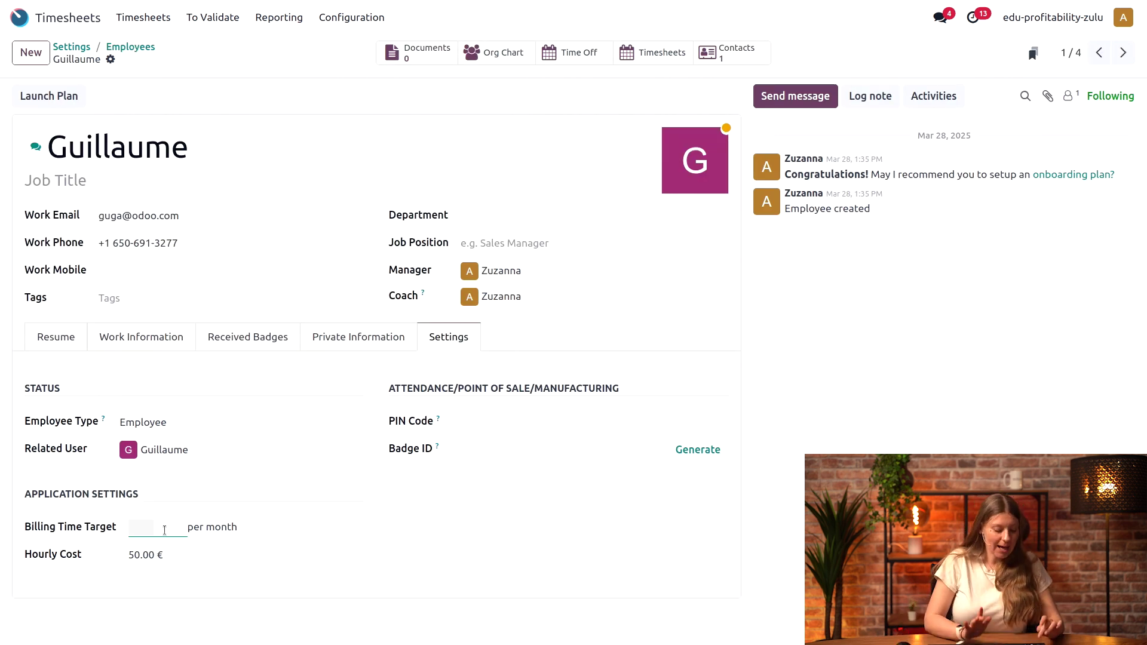
{"action": "type", "text": "100"}
{"action": "left_click", "coordinate": [525, 570]}
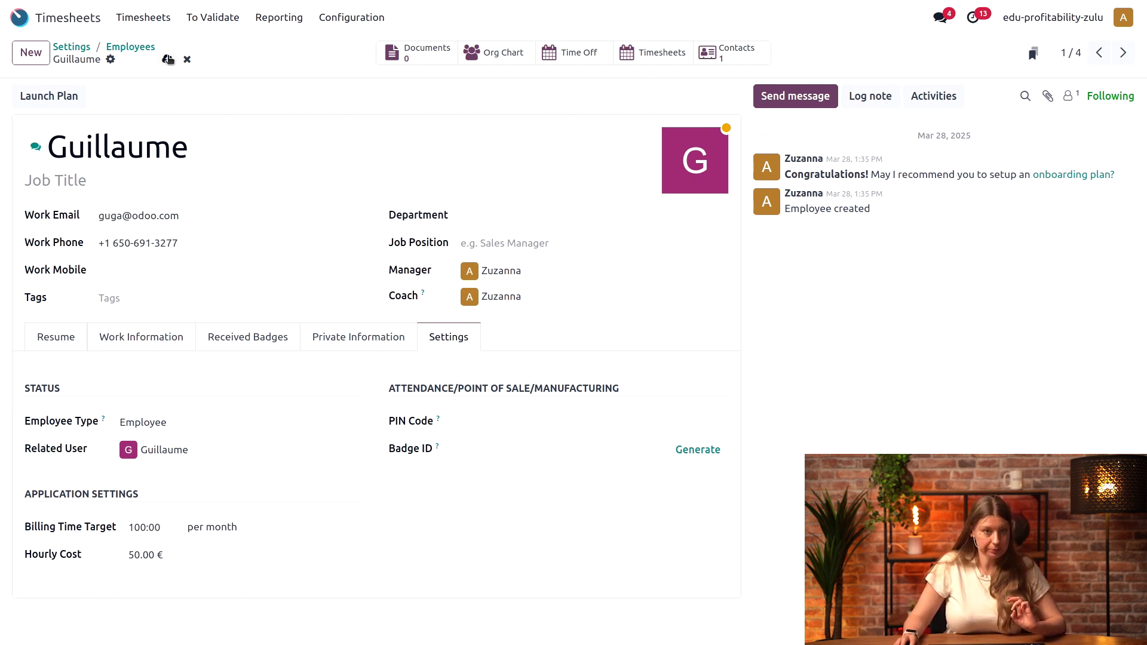
{"action": "left_click", "coordinate": [168, 59]}
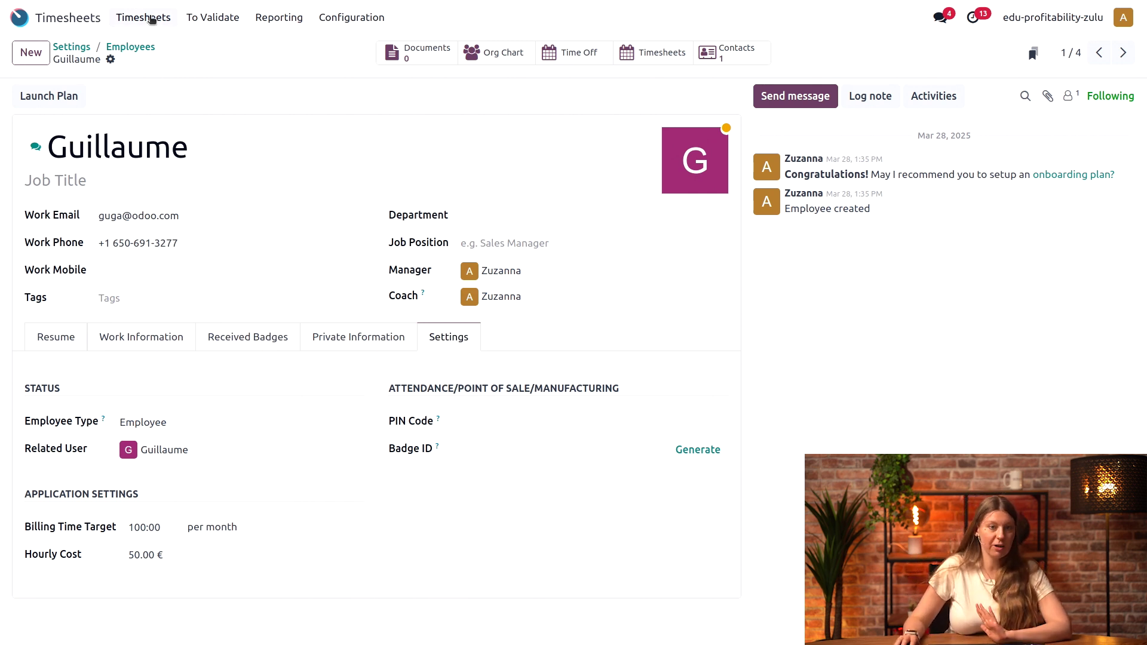
In All Timesheets, log 5:00 on Wed, Apr 9 for Testing them timesheetz, then return to My Timesheets.
{"action": "left_click", "coordinate": [151, 19]}
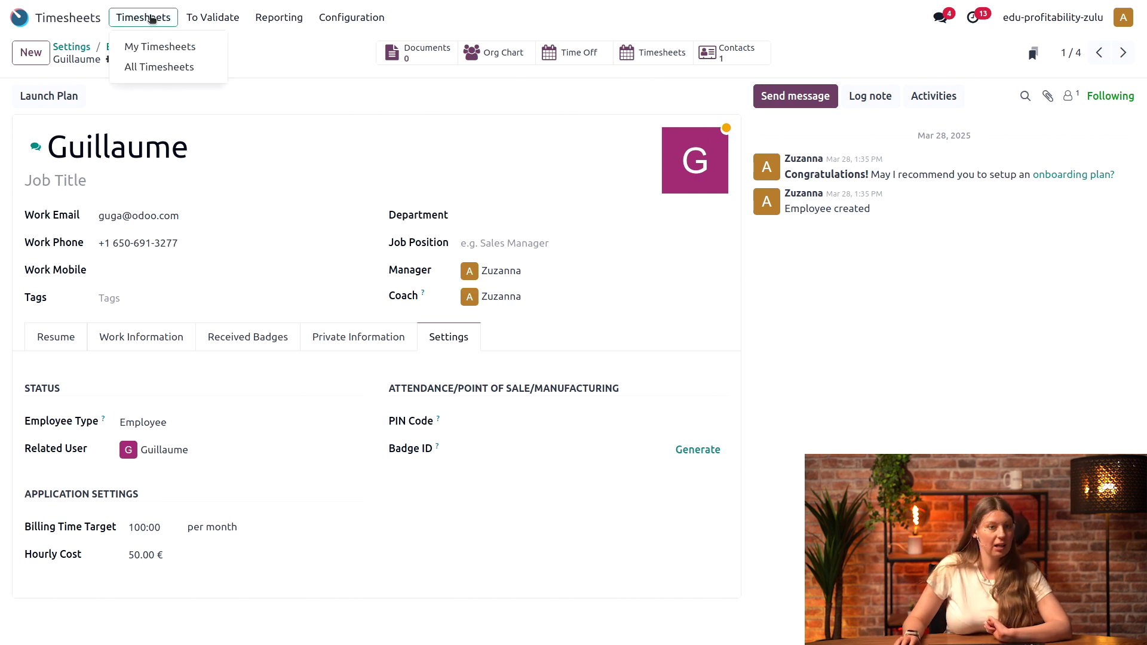
{"action": "left_click", "coordinate": [158, 51]}
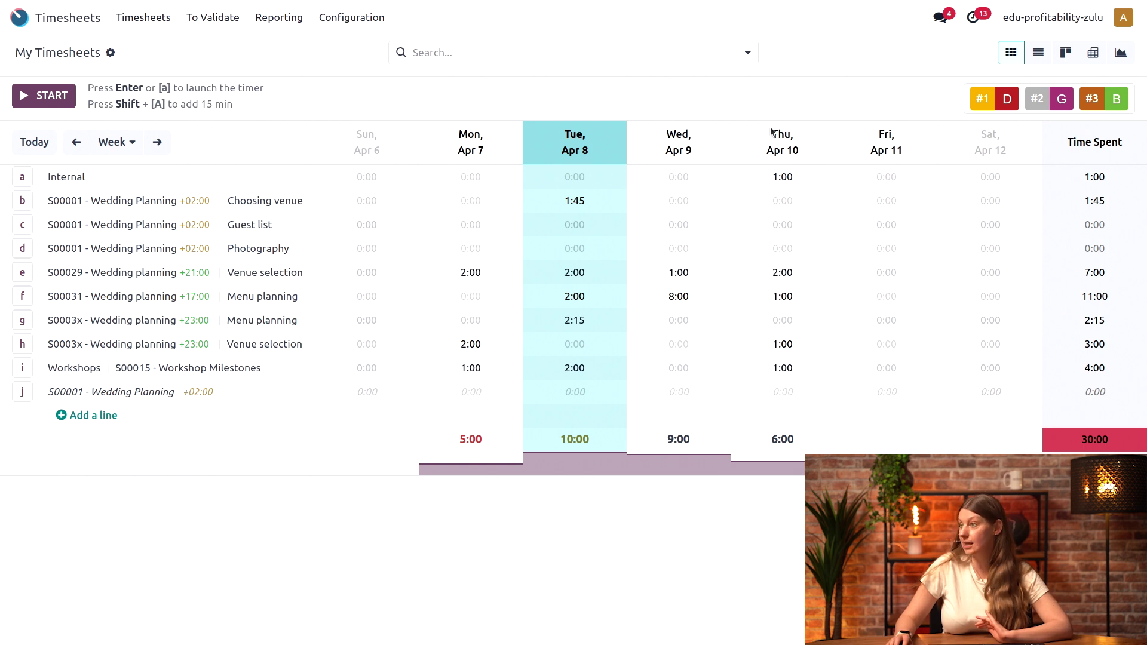
{"action": "left_click", "coordinate": [153, 18]}
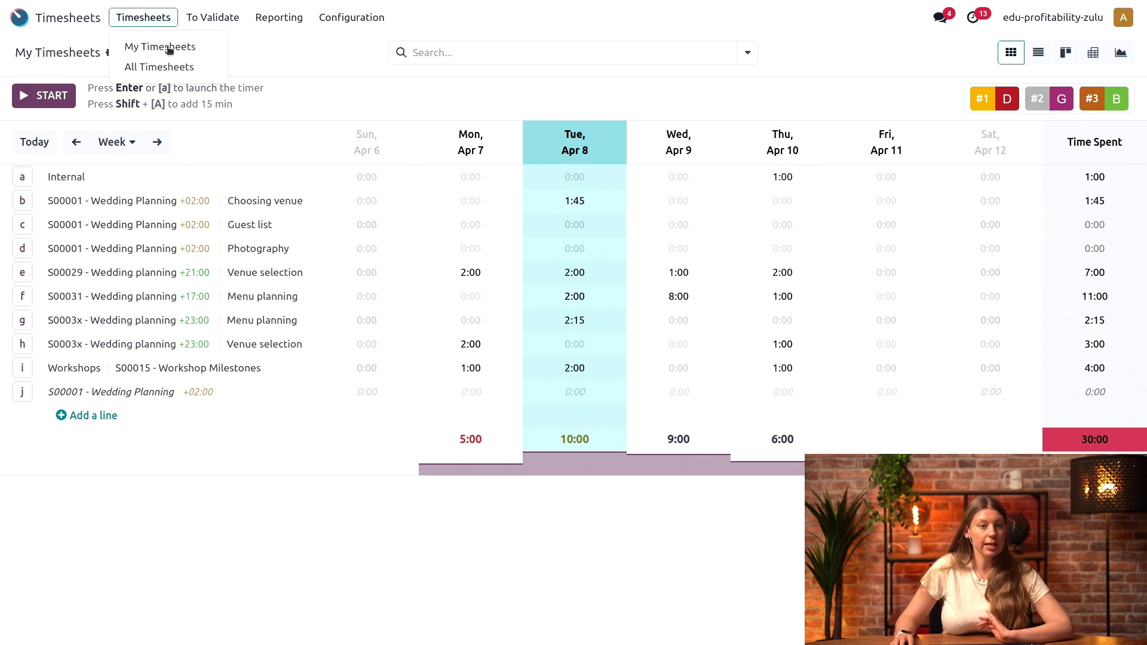
{"action": "left_click", "coordinate": [168, 67]}
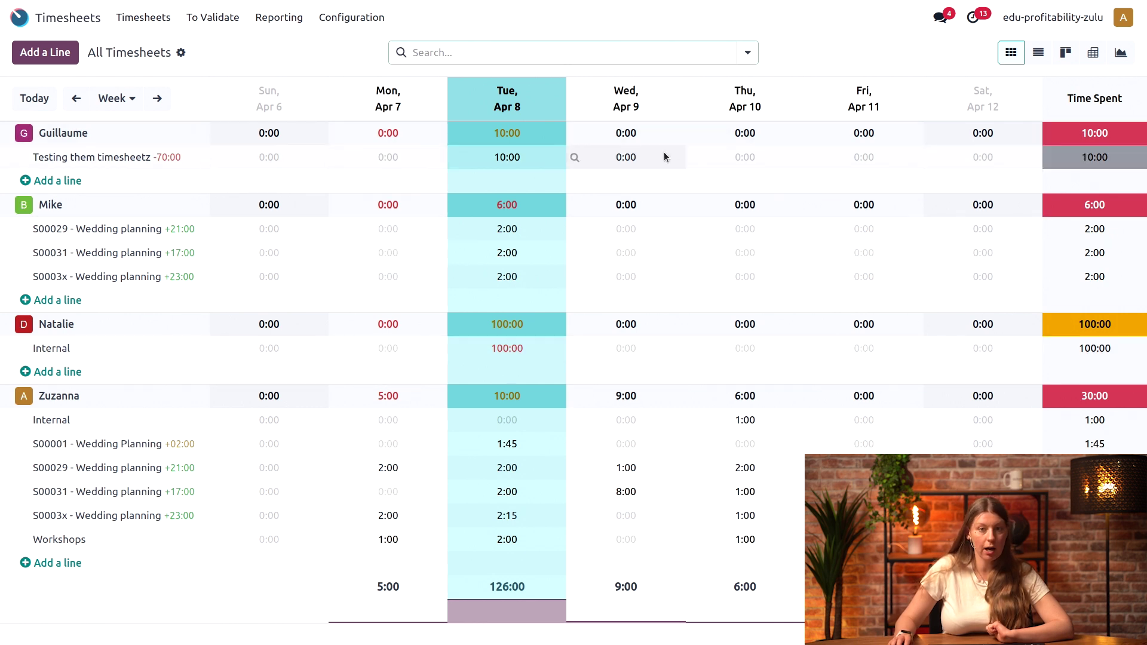
{"action": "left_click", "coordinate": [645, 157]}
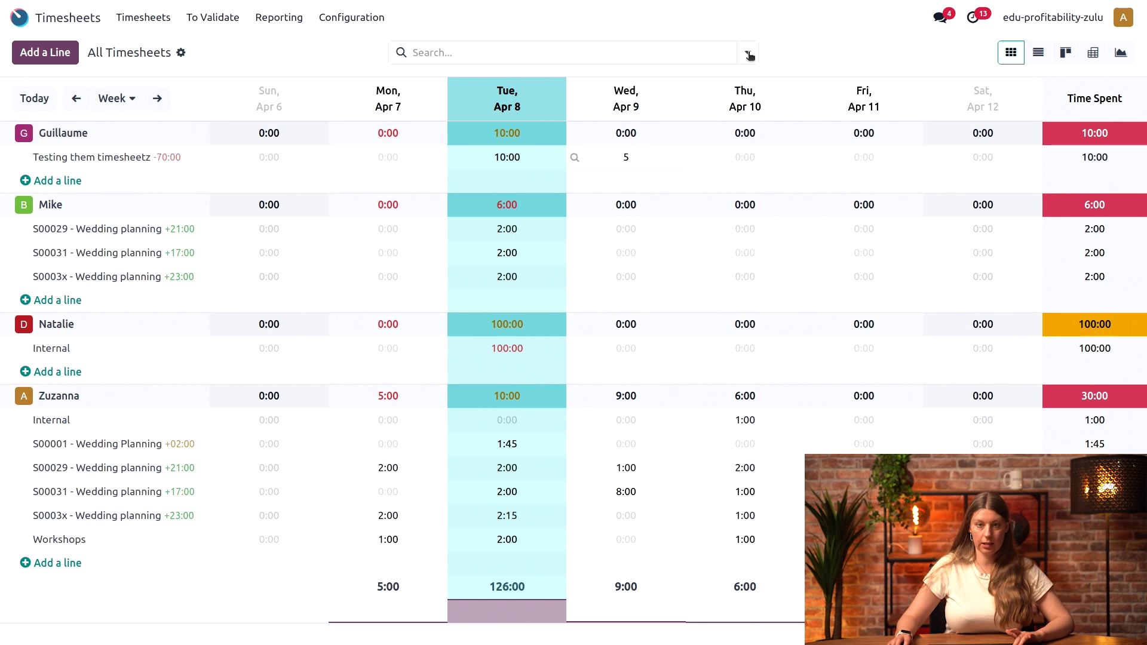
{"action": "left_click", "coordinate": [834, 58]}
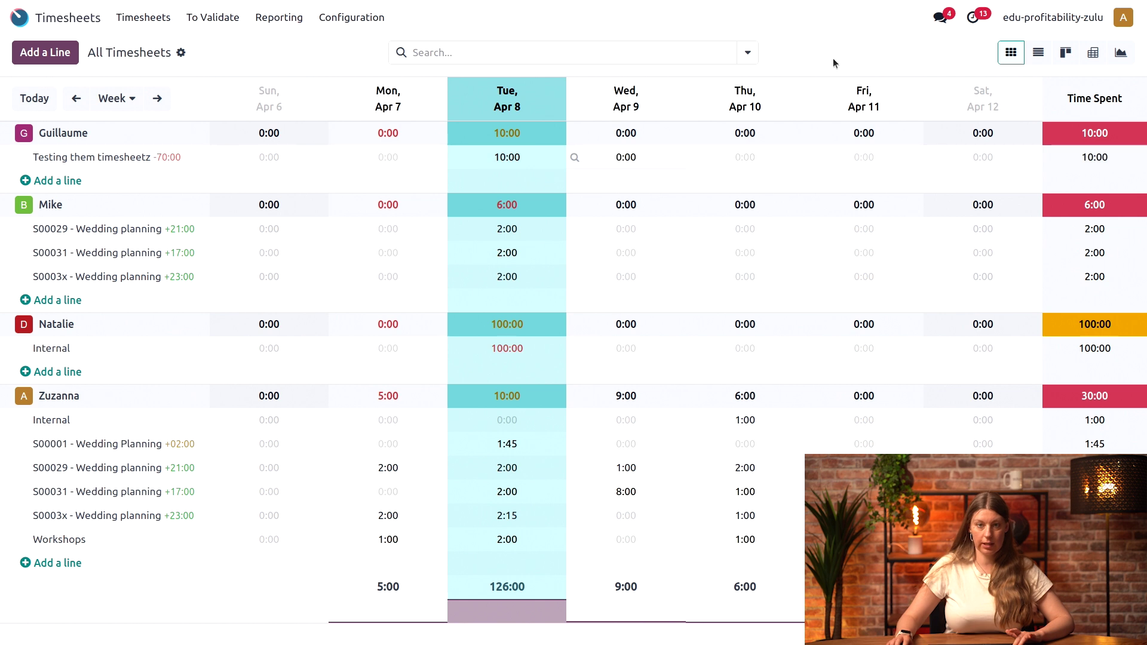
{"action": "left_click", "coordinate": [151, 19]}
{"action": "left_click", "coordinate": [168, 45]}
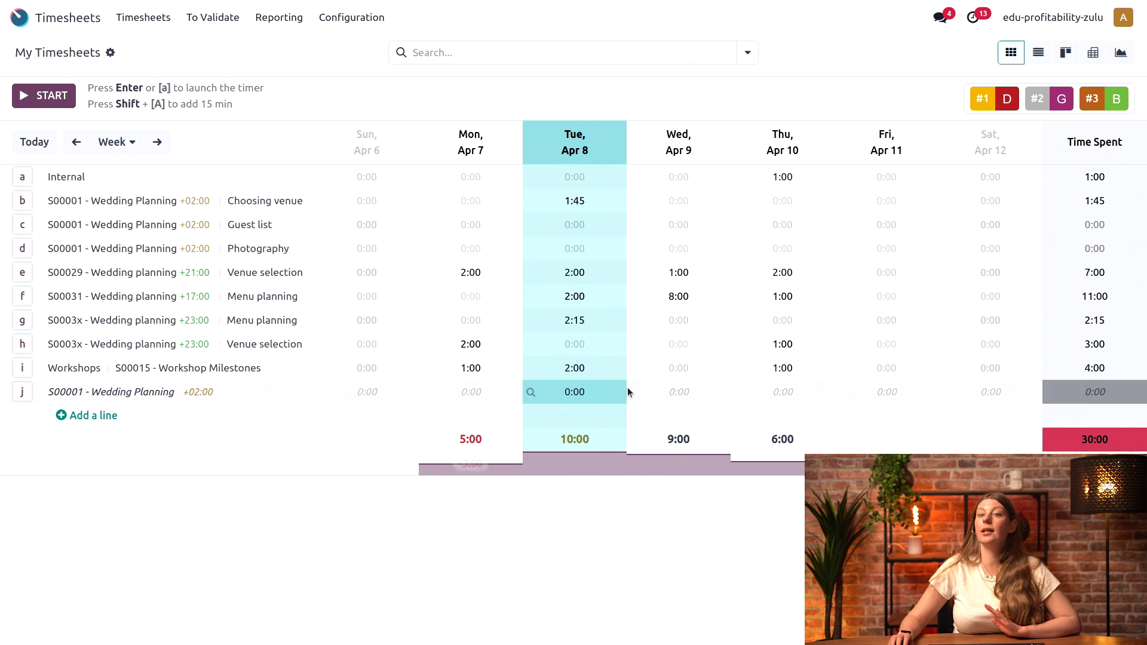
{"action": "left_click", "coordinate": [1027, 103]}
{"action": "left_click", "coordinate": [321, 129]}
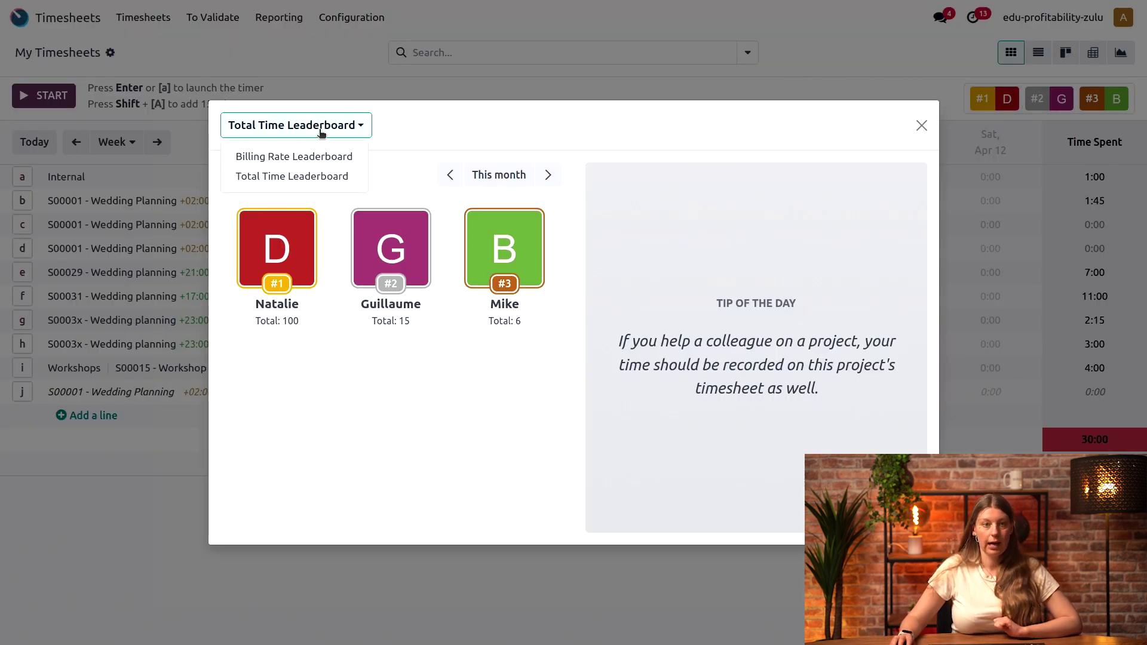
{"action": "left_click", "coordinate": [333, 159]}
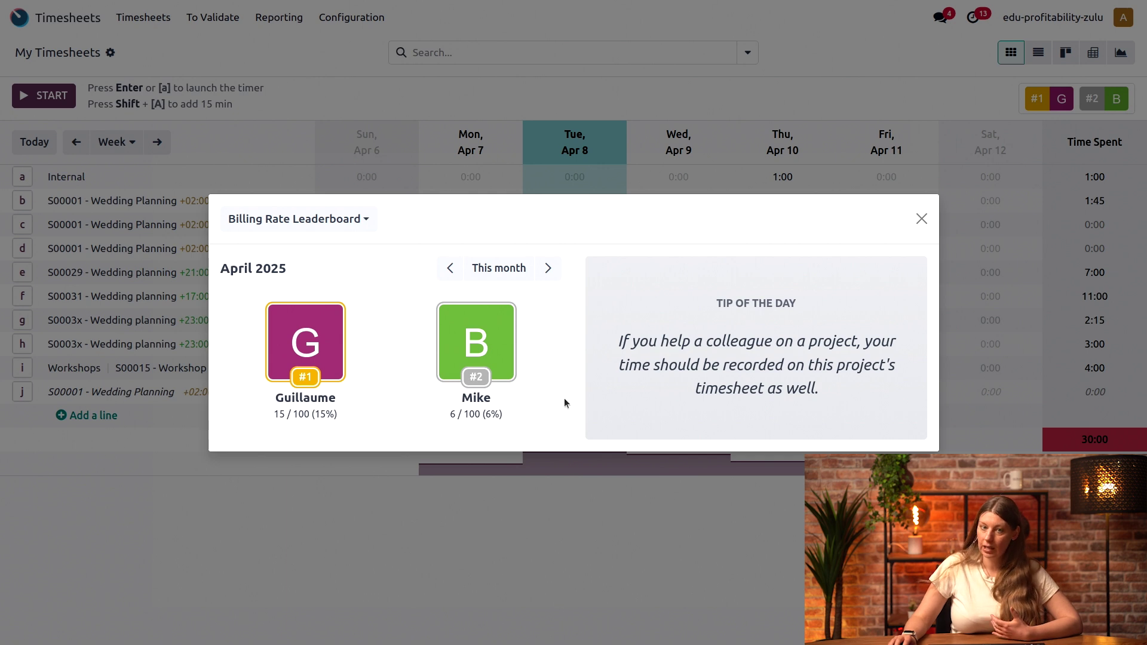
{"action": "left_click", "coordinate": [317, 219]}
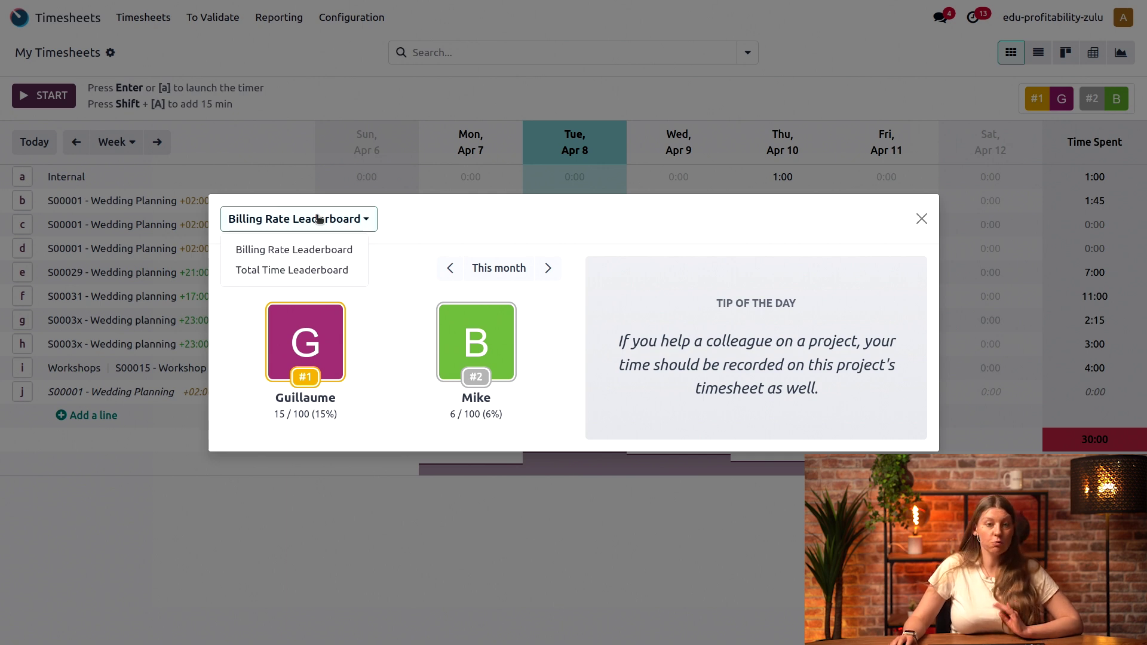
{"action": "left_click", "coordinate": [322, 269]}
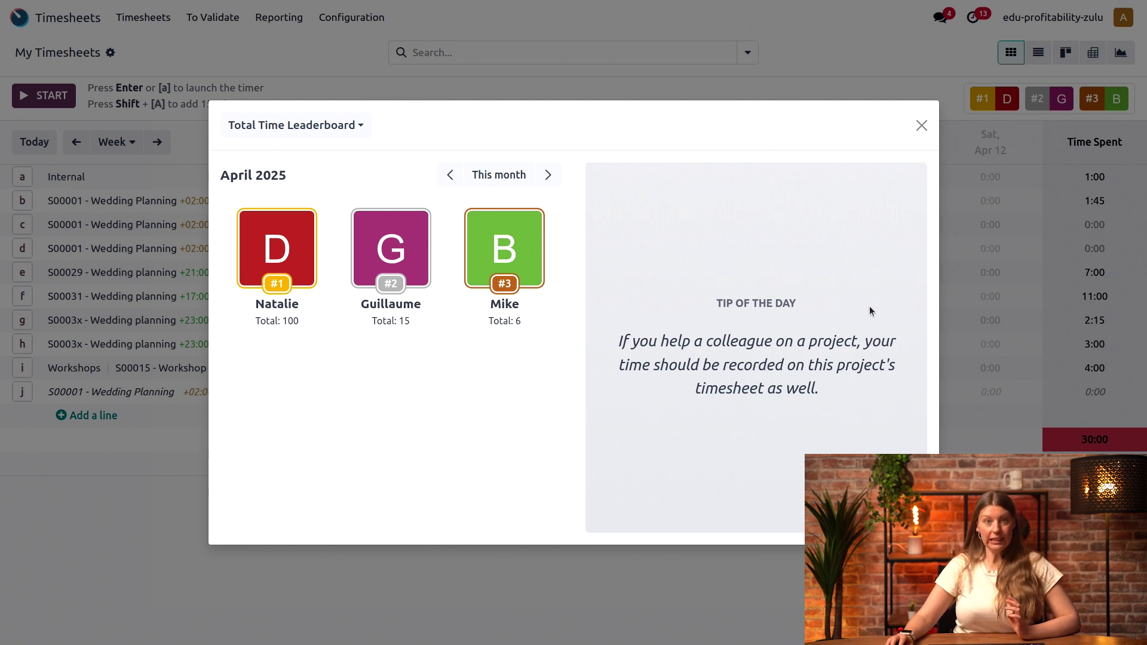
{"action": "left_click", "coordinate": [922, 125]}
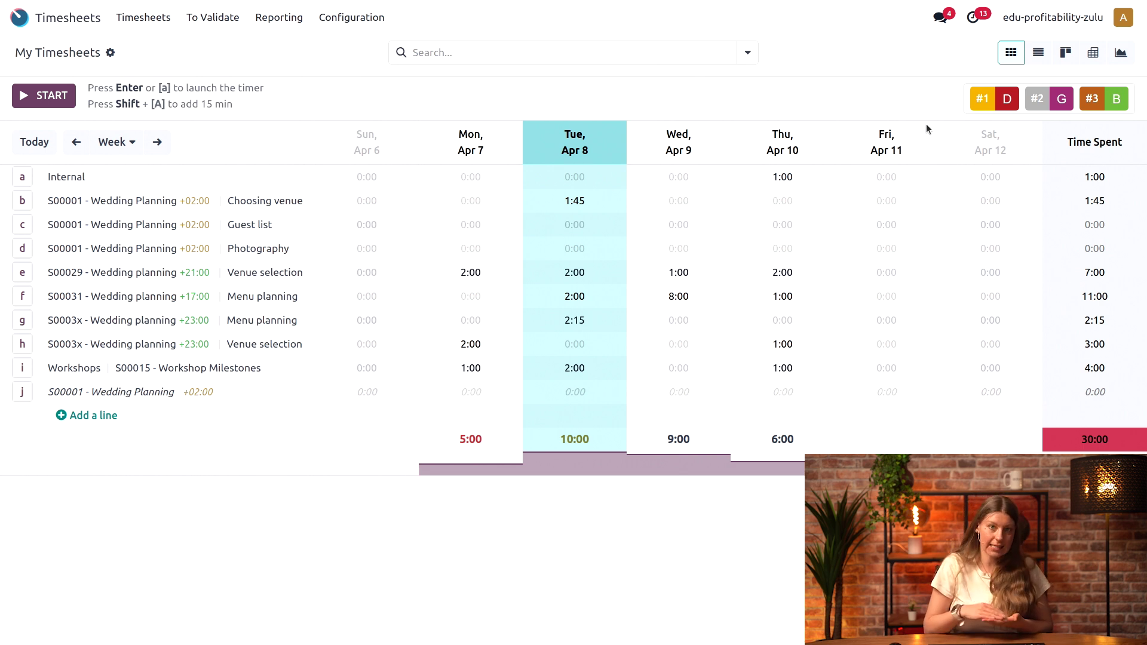
Create and save a new tip named 'You go, tiger!' under Configuration > Tips.
{"action": "left_click", "coordinate": [348, 19]}
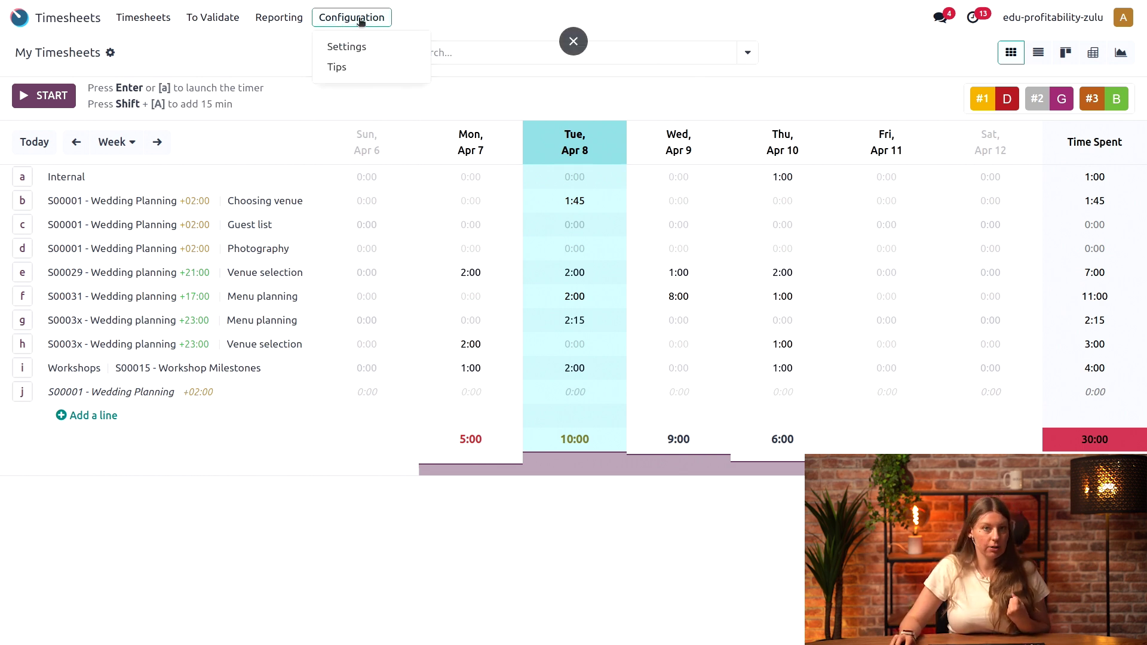
{"action": "left_click", "coordinate": [362, 71]}
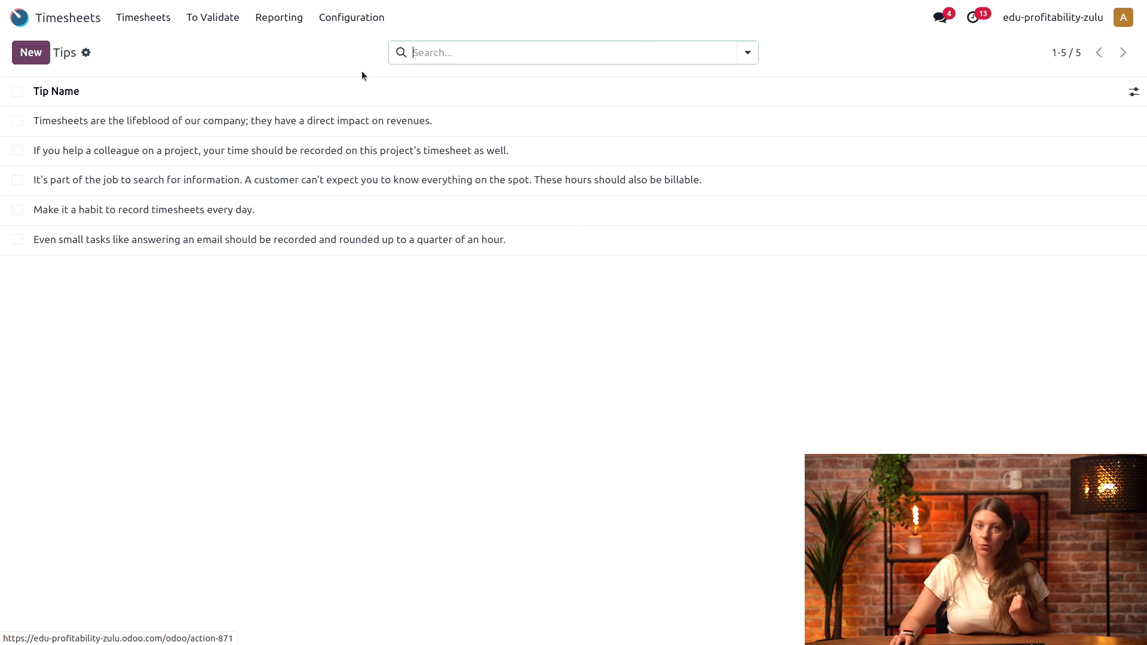
{"action": "left_click", "coordinate": [31, 52]}
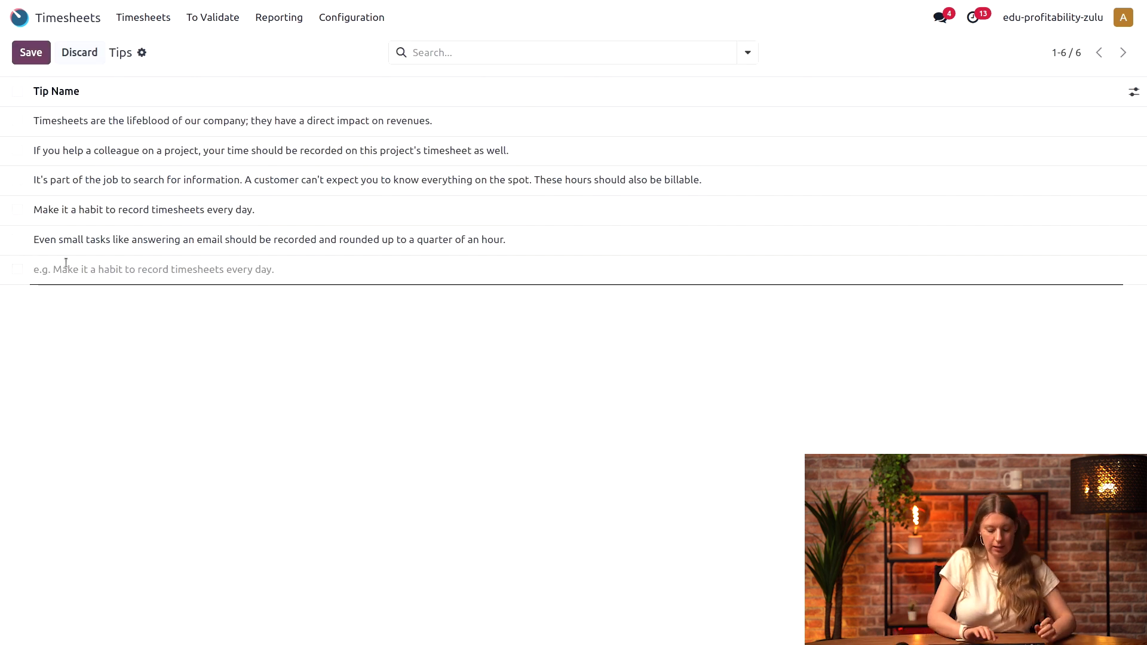
{"action": "type", "text": "Y"}
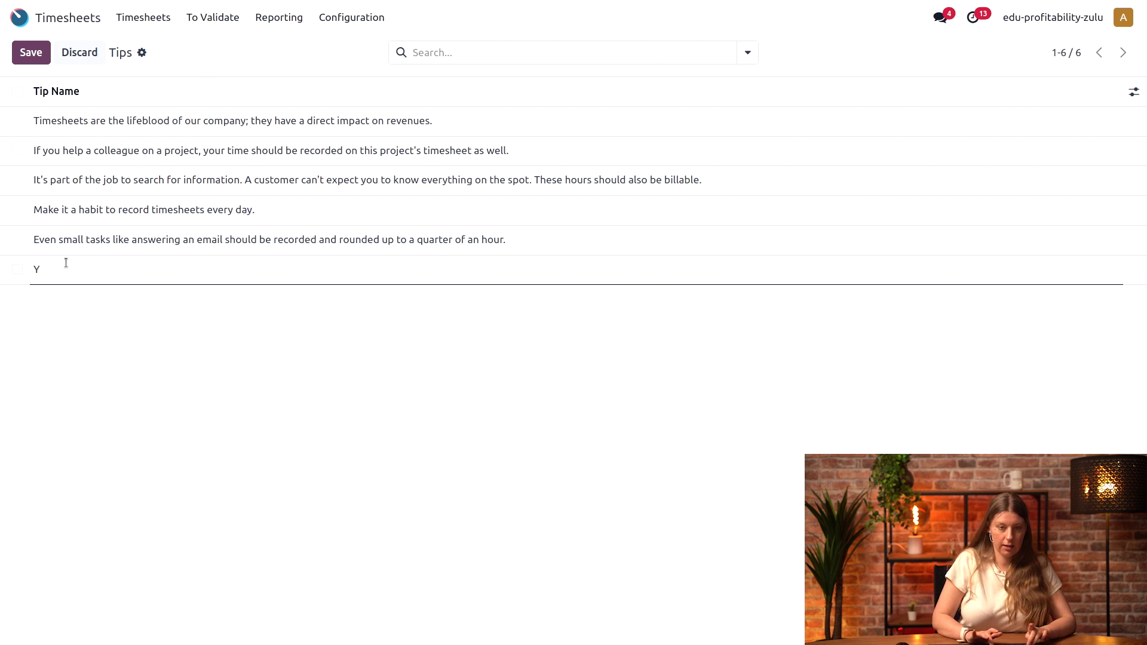
{"action": "type", "text": "ou go, tiger"}
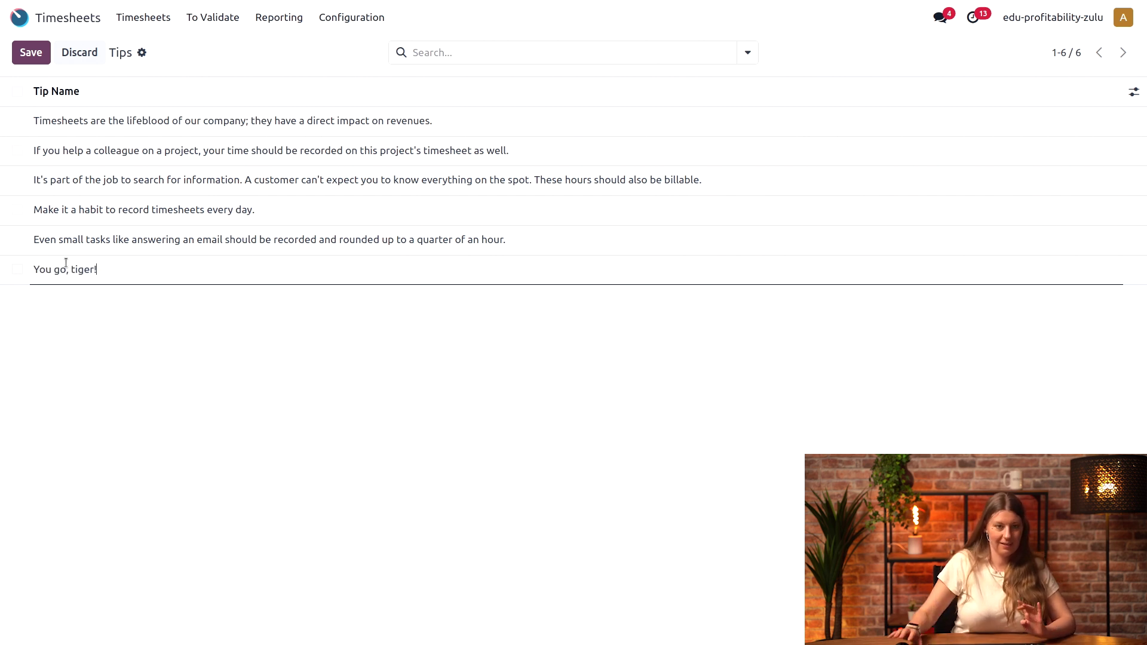
{"action": "type", "text": "!"}
{"action": "left_click", "coordinate": [452, 381]}
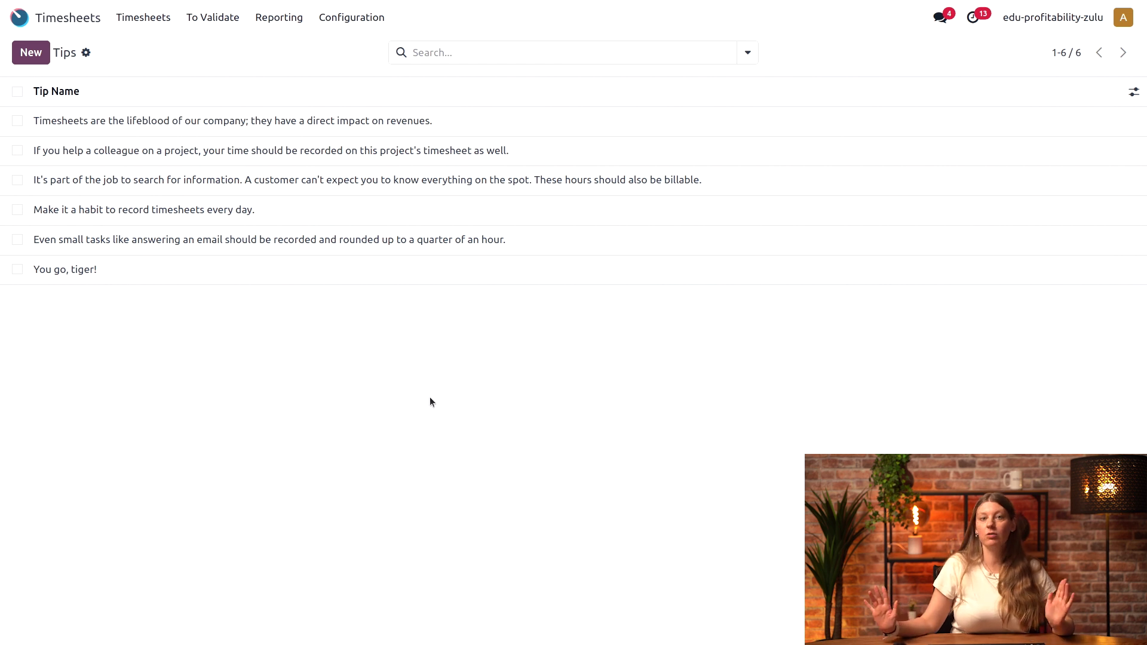